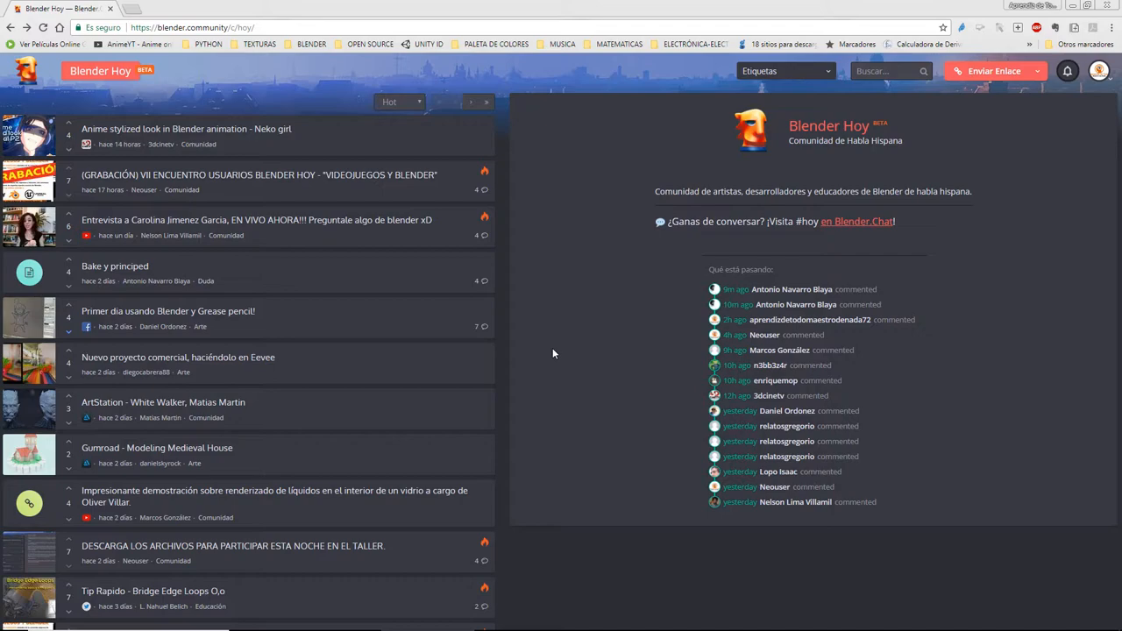
Replace the Blender Hoy page address with blender.chat, autocompleting to the #hoy channel URL
left_click(167, 27)
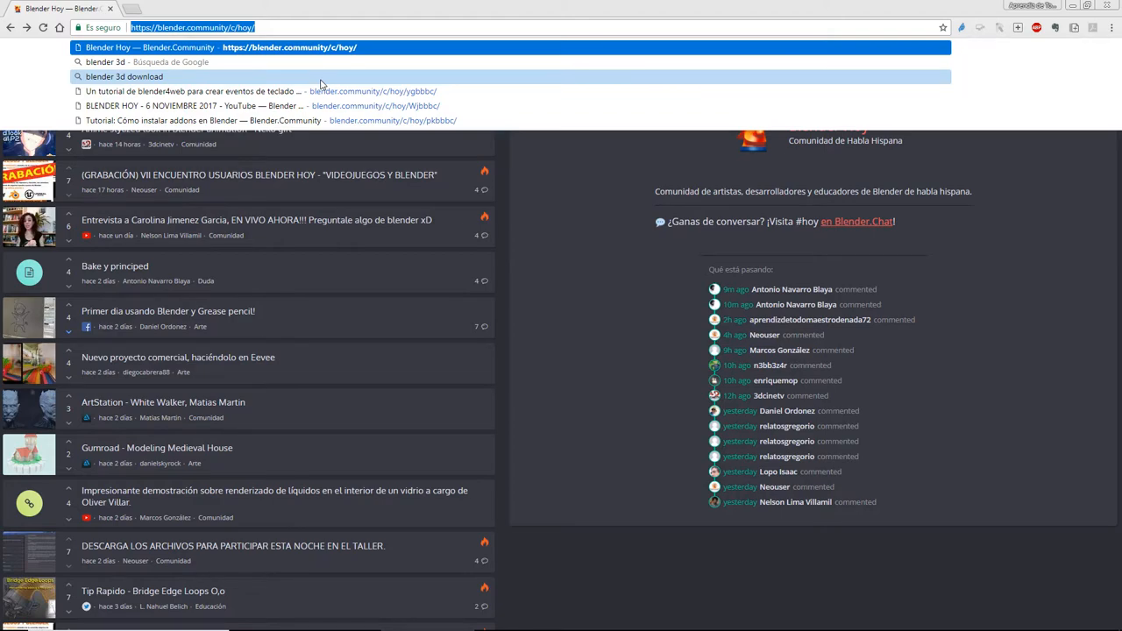
type("bl")
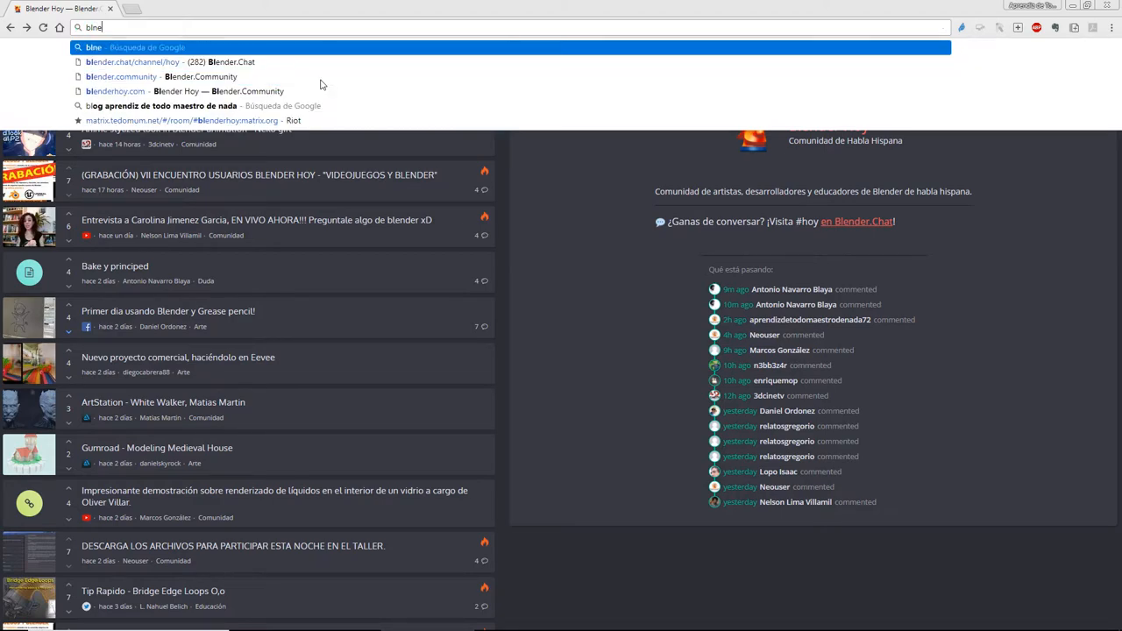
type("ender.chat")
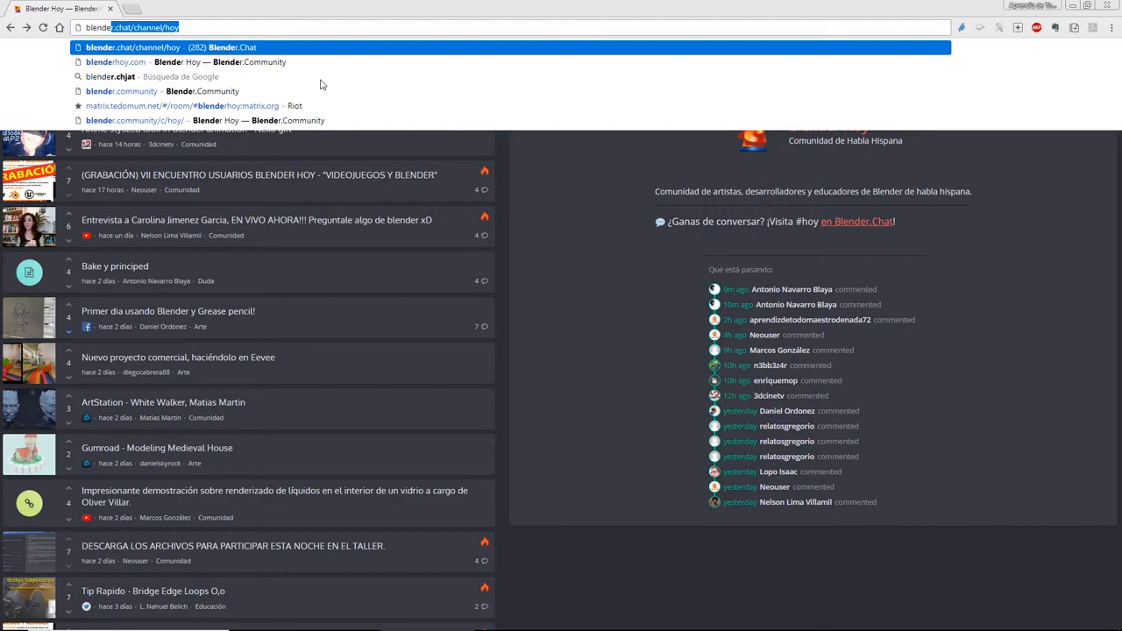